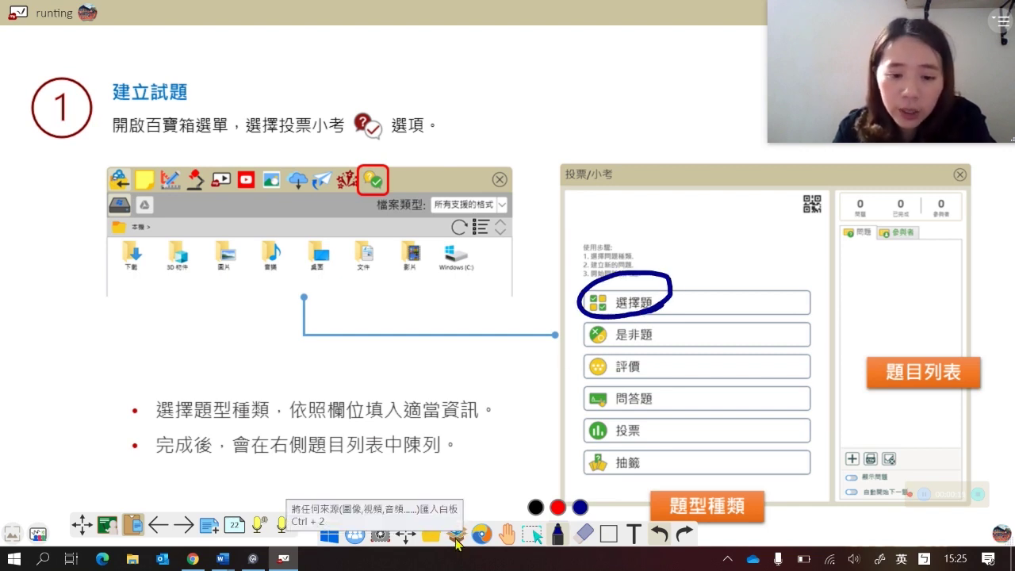
Open the poll/quiz tool (投票/小考) from the toolbox and create a multiple-choice question (選擇題) reading "1+1=?".
left_click(457, 530)
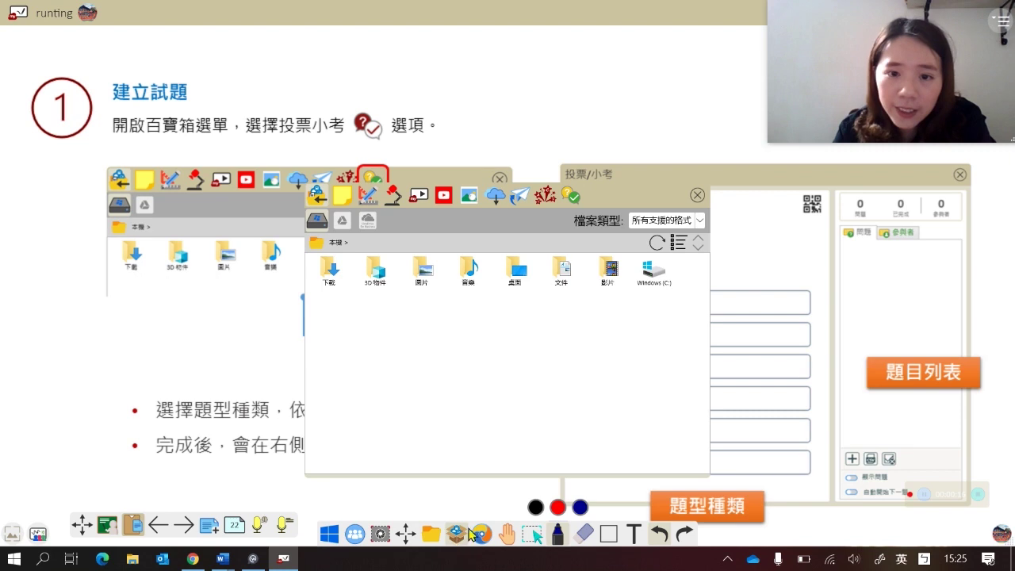
left_click(571, 196)
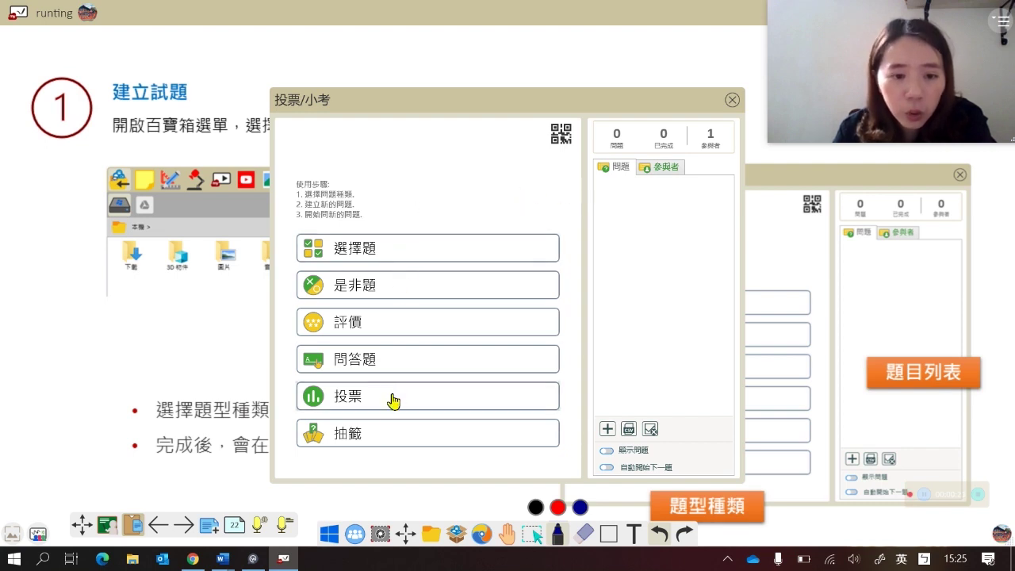
left_click(382, 259)
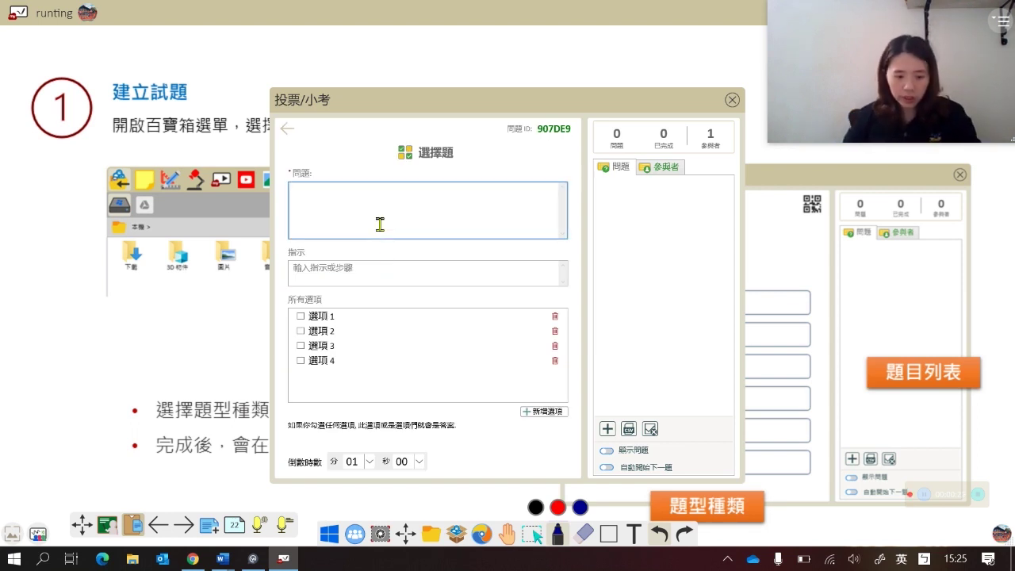
type("1")
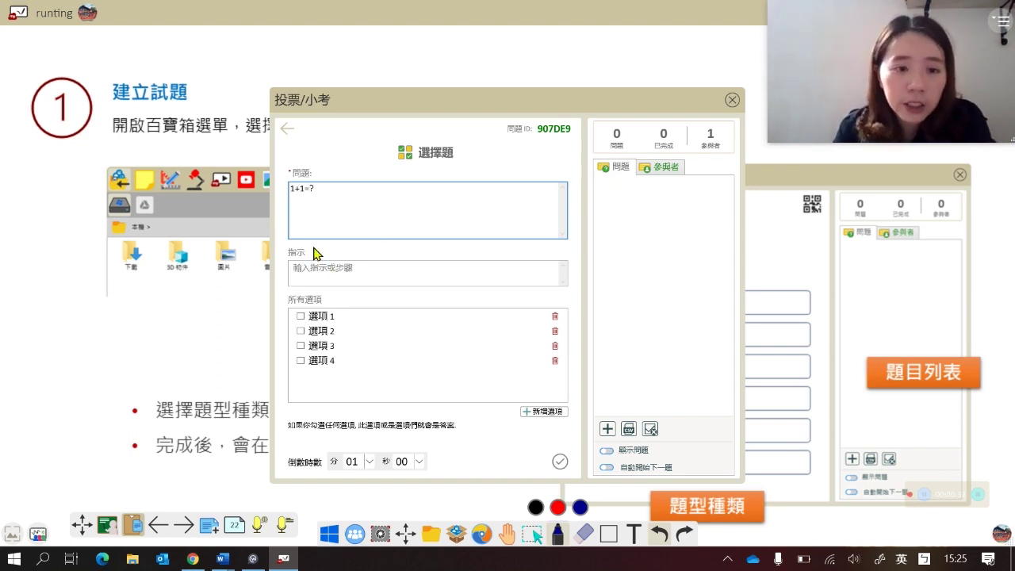
Rename the four answer options to 1, 2, 3 and 4, and mark option 2 as the correct answer.
left_click(337, 316)
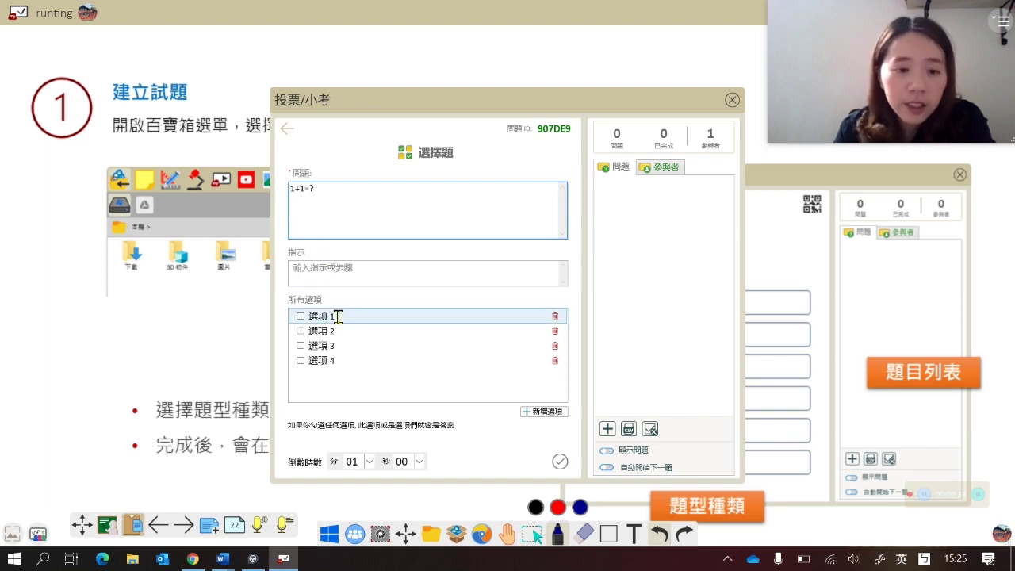
key("Left")
key("BackSpace")
key("BackSpace")
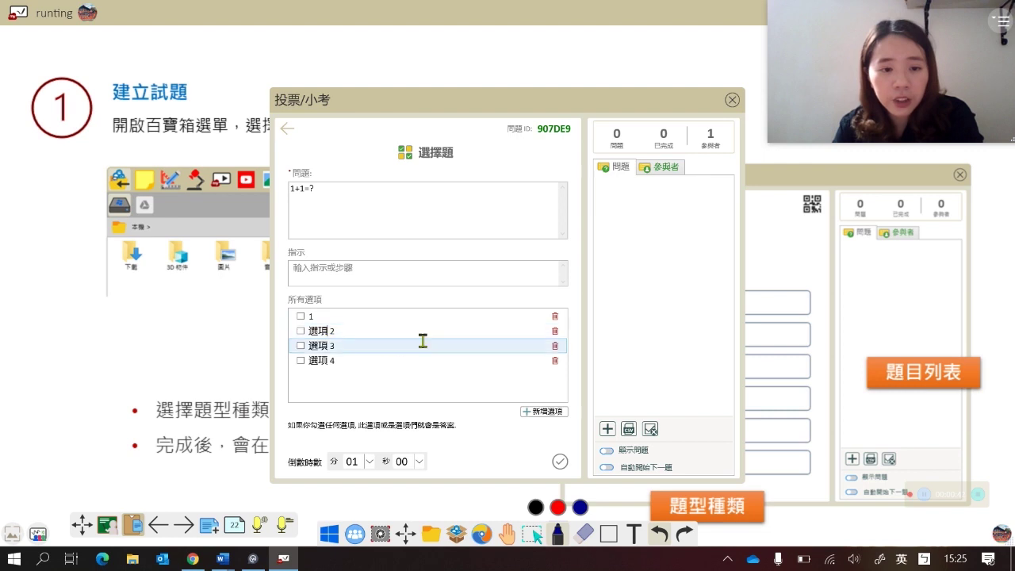
key("BackSpace")
key("BackSpace")
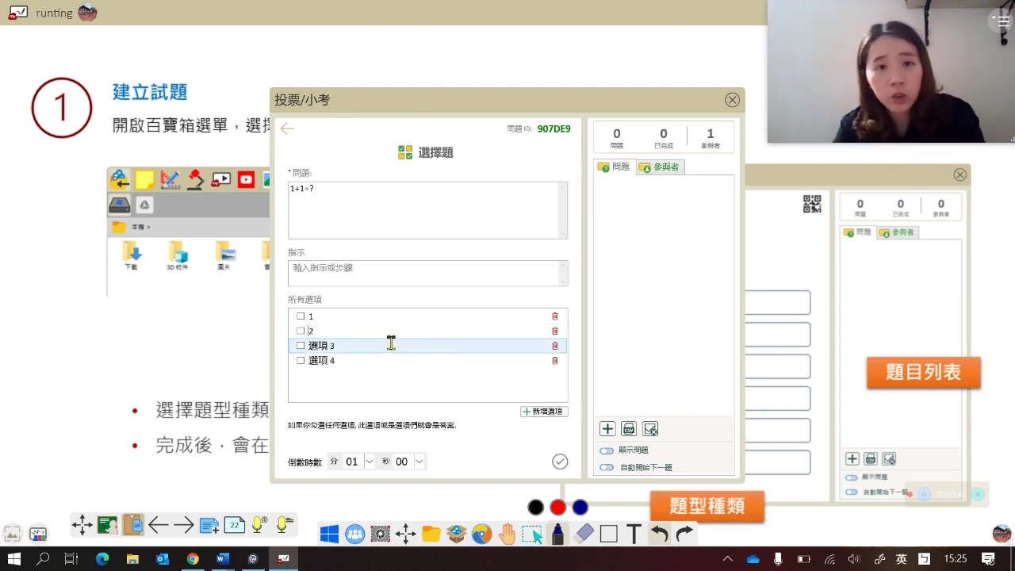
key("BackSpace")
key("BackSpace")
key("BackSpace")
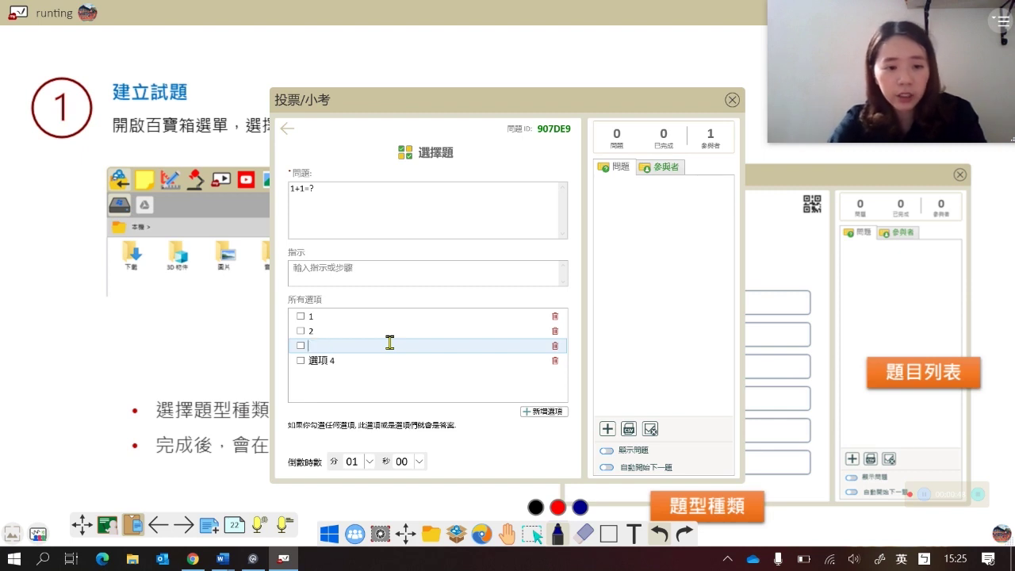
type("3")
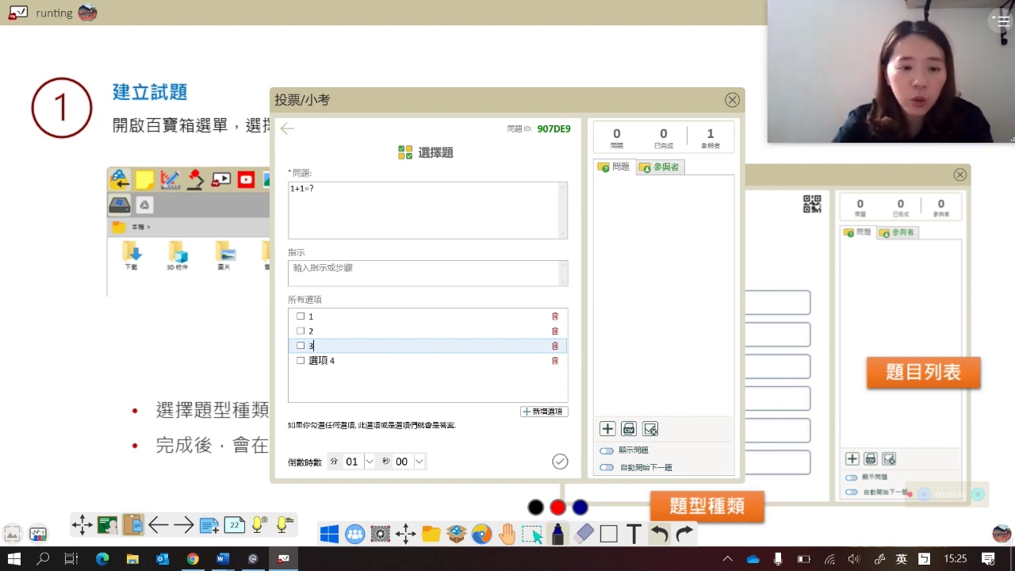
key("Return")
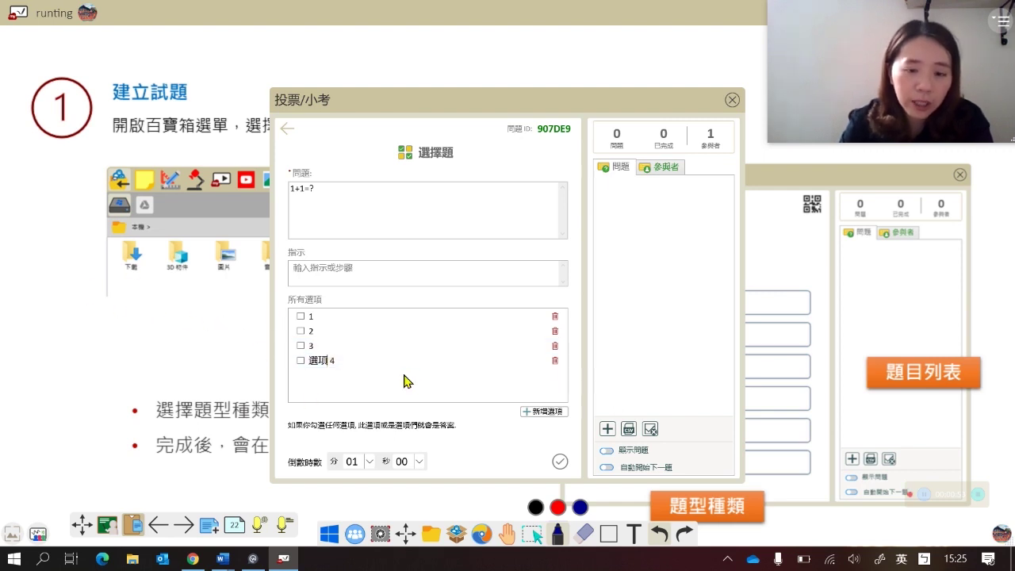
key("BackSpace")
key("BackSpace")
key("BackSpace")
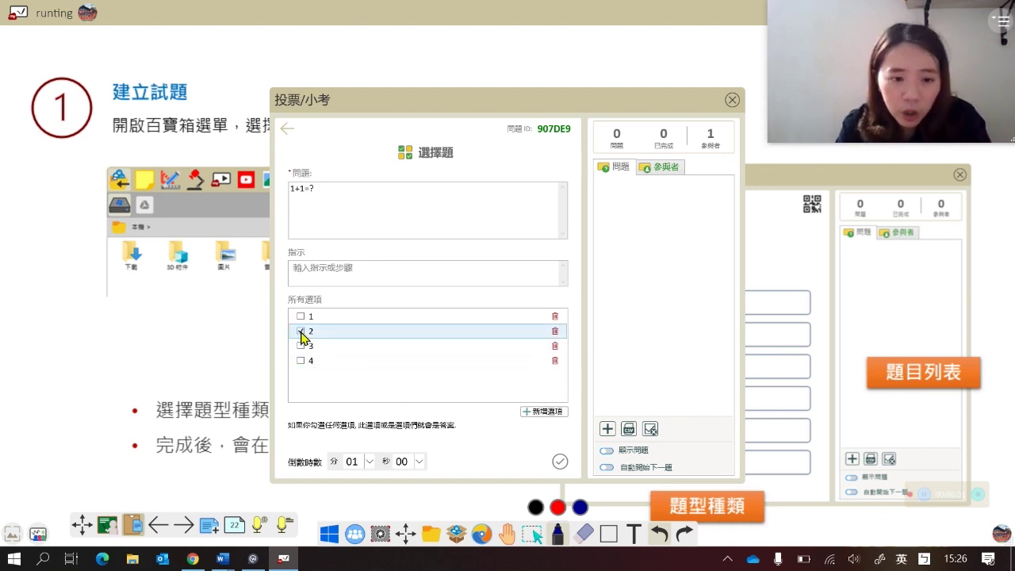
Look through the countdown minute choices, keep 01 minute, and save the question to the question list.
left_click(368, 464)
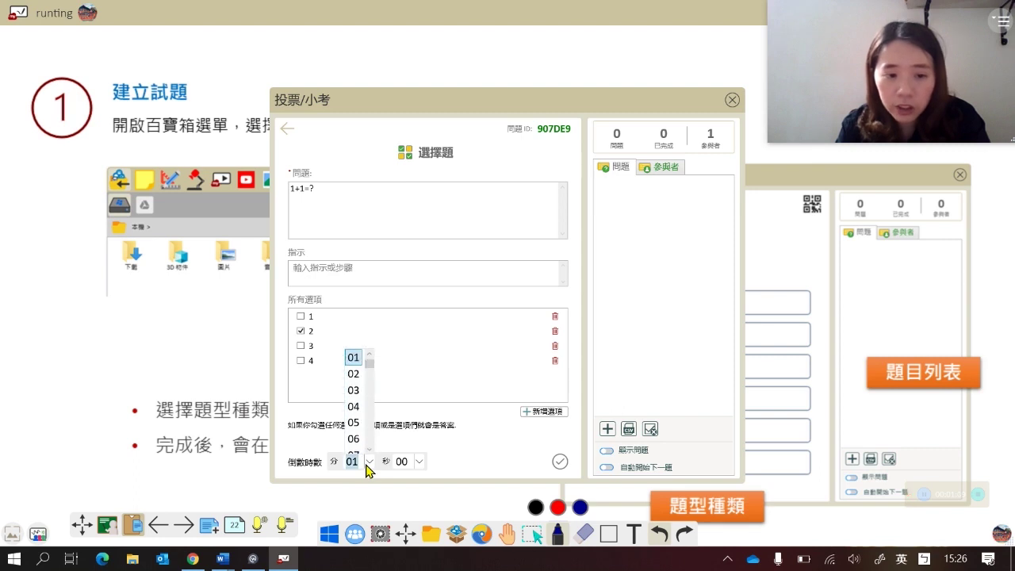
left_click(470, 455)
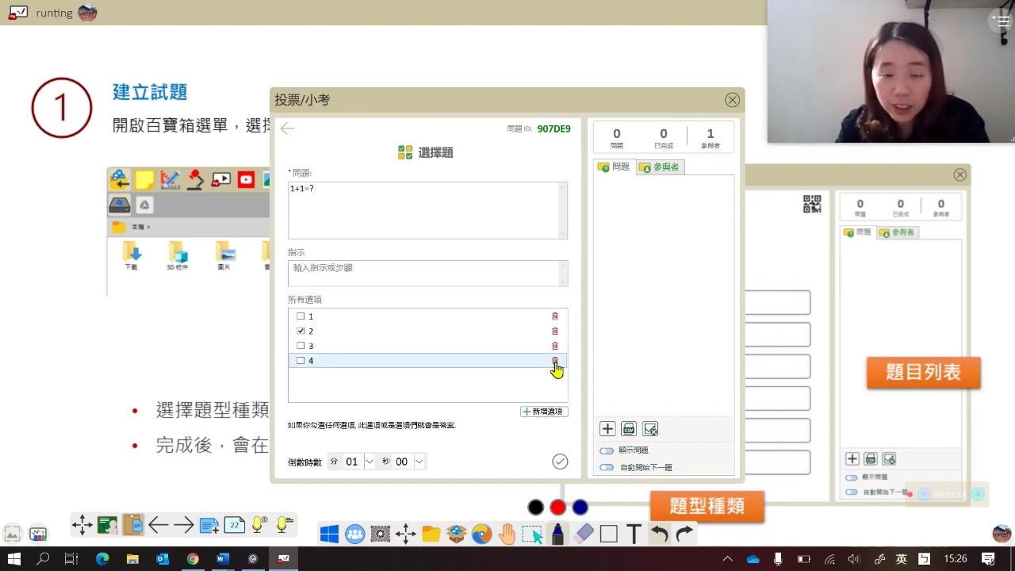
left_click(560, 461)
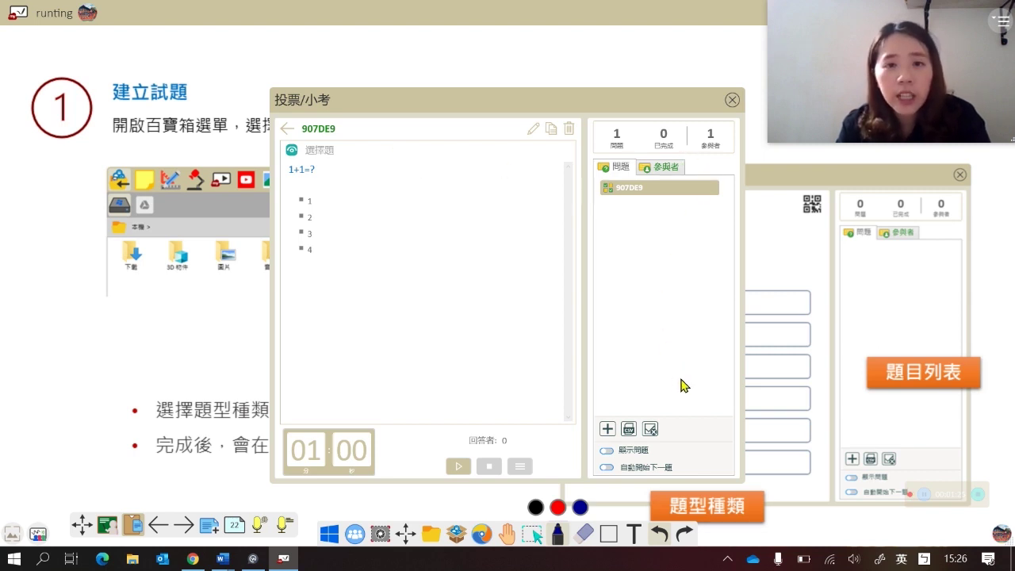
Start asking the 1+1=? question, stop it before the countdown ends, and display its results.
left_click(459, 470)
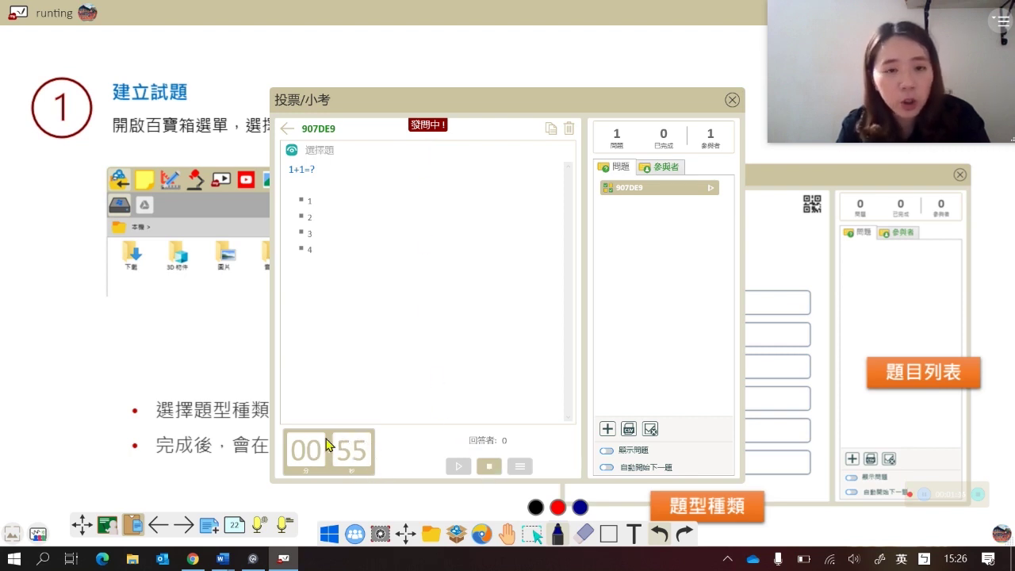
left_click(490, 469)
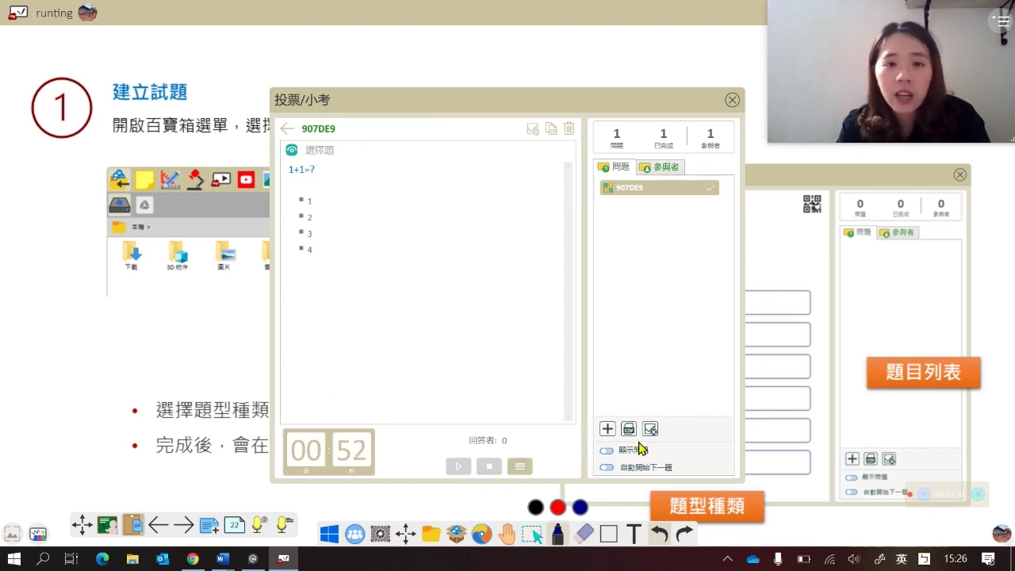
left_click(523, 471)
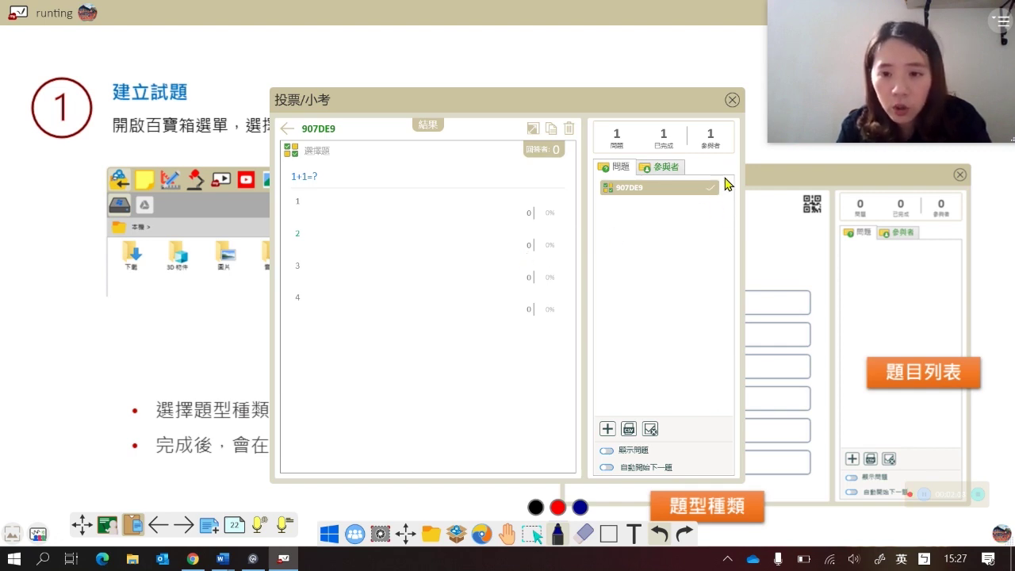
Return from the results to the question, reset it so it can be asked again, and close the poll/quiz window.
left_click(287, 130)
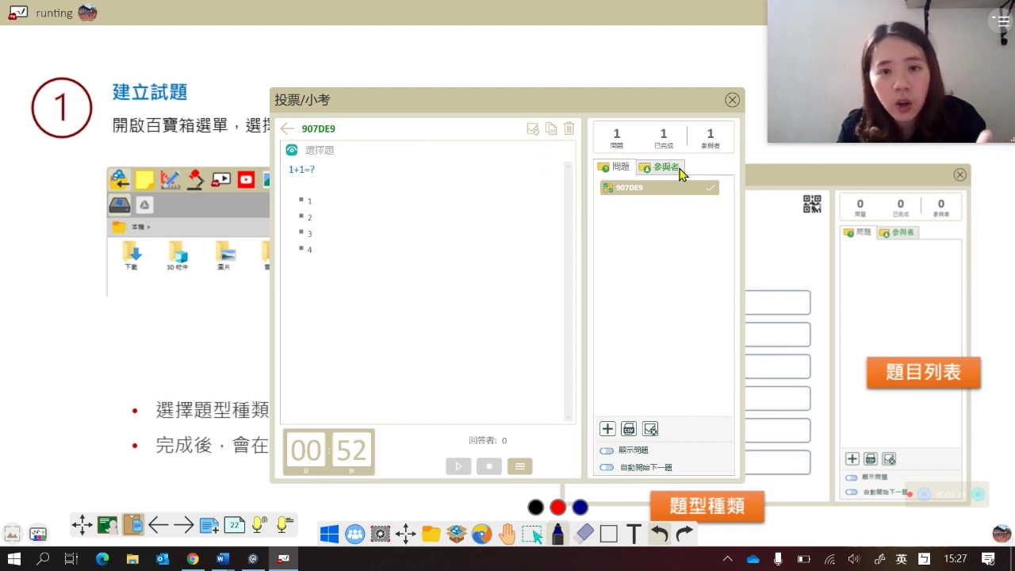
left_click(532, 134)
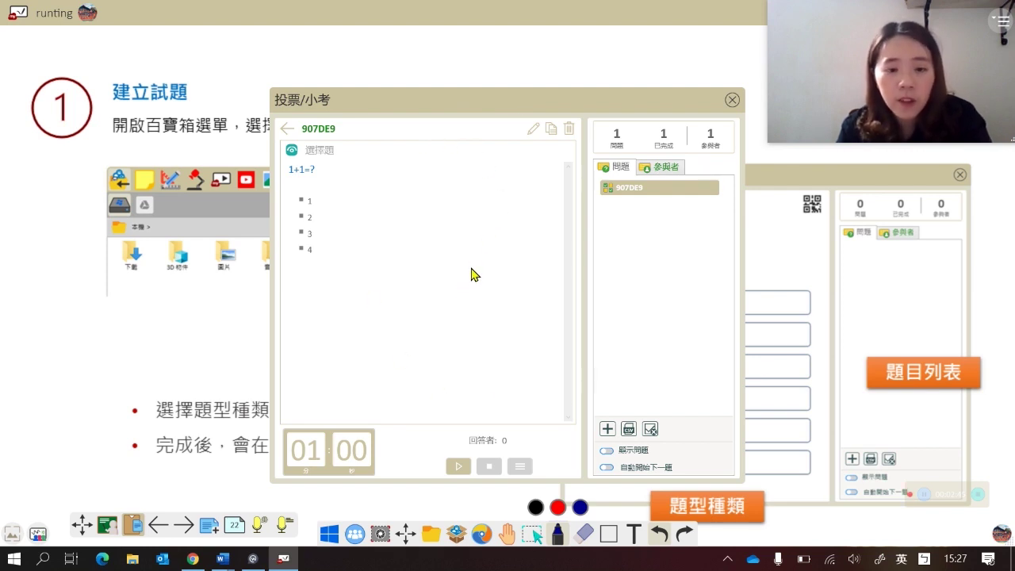
left_click(731, 99)
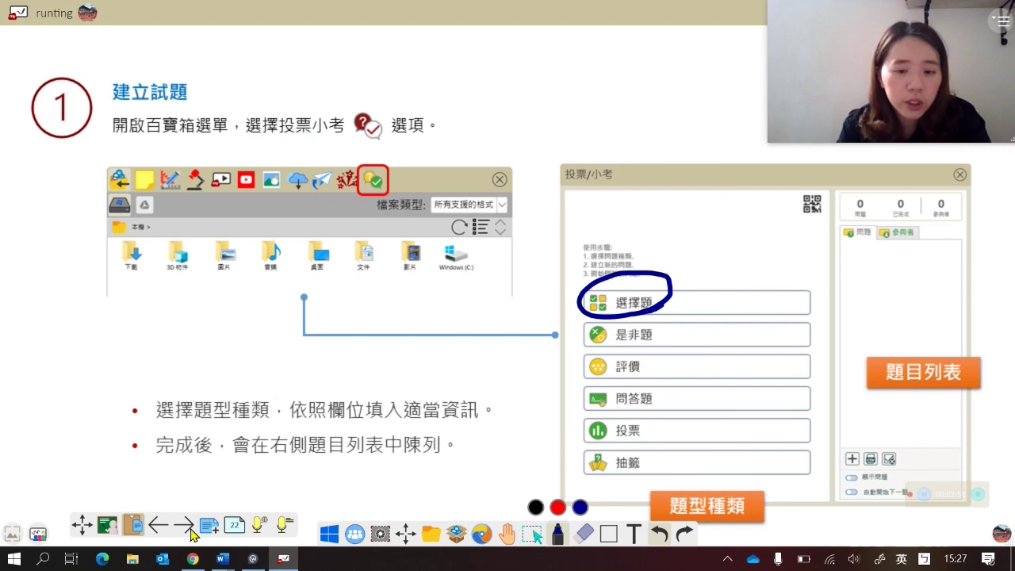
Advance the presentation to page 25 and show the whiteboard's joining QR code briefly before closing it.
left_click(188, 528)
left_click(189, 529)
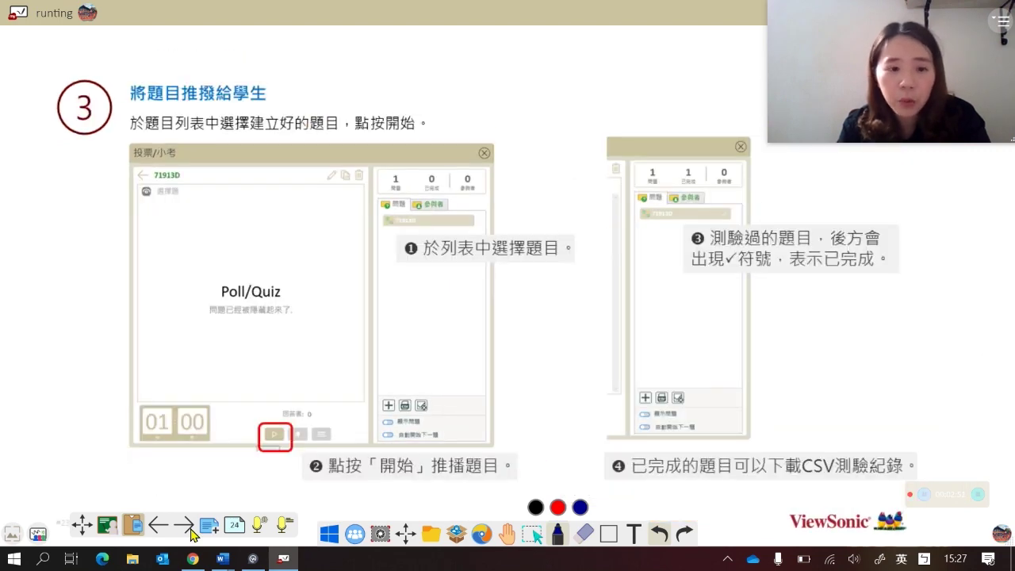
left_click(191, 529)
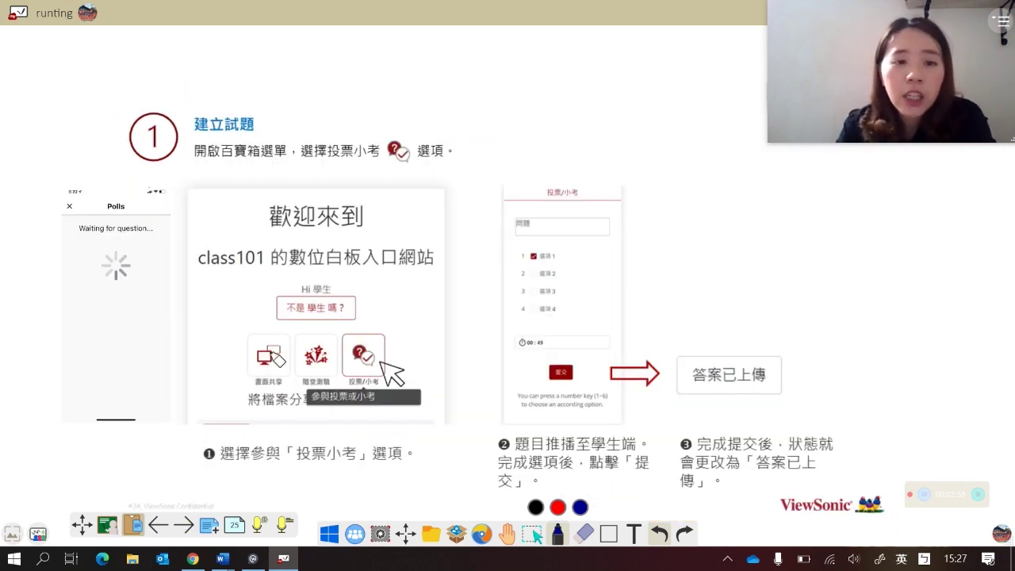
left_click(54, 15)
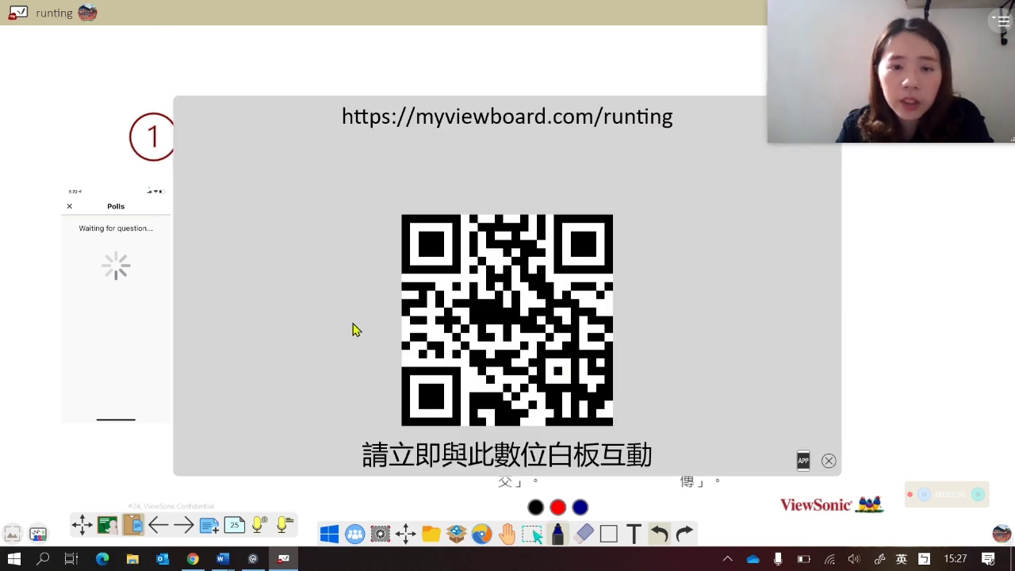
left_click(828, 461)
Circle the 投票/小考 icon on the student portal image repeatedly with the blue pen.
mouse_move(374, 392)
left_mouse_down()
mouse_move(336, 348)
mouse_move(395, 406)
mouse_move(398, 311)
mouse_move(337, 400)
mouse_move(404, 397)
mouse_move(419, 317)
mouse_move(337, 392)
mouse_move(358, 409)
mouse_move(406, 325)
mouse_move(394, 299)
mouse_move(352, 411)
left_mouse_up()
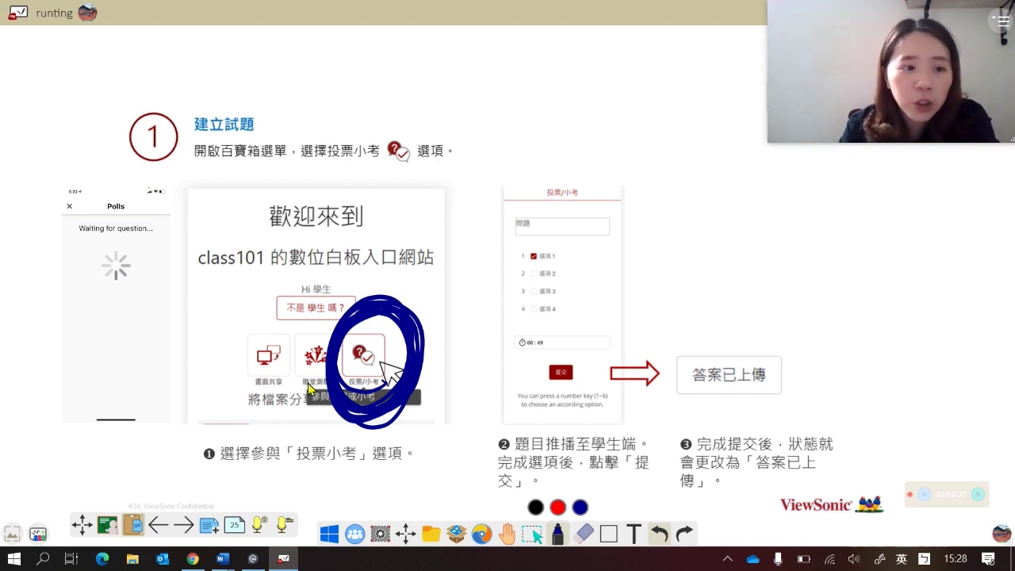
left_click(116, 344)
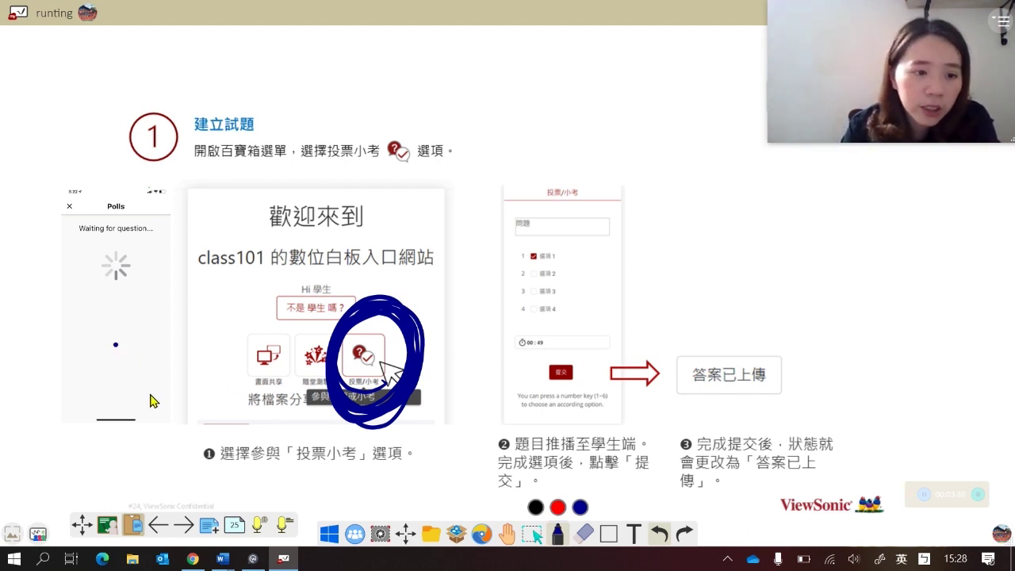
Enlarge the Polls waiting-screen image over the student portal picture and trace its loading spinner with the blue pen.
left_click(536, 538)
left_click(136, 312)
left_click_drag(169, 426, 353, 327)
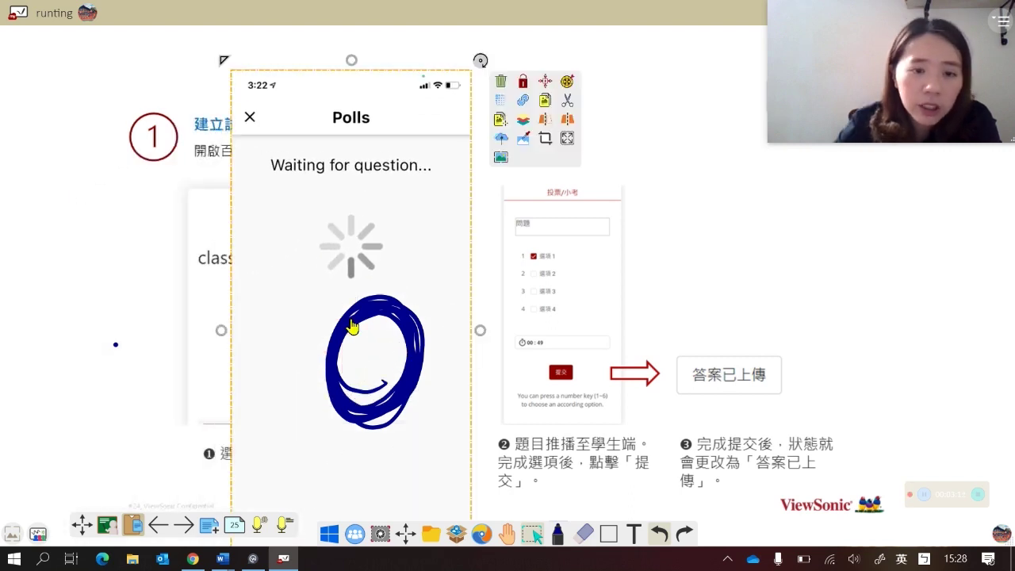
mouse_move(351, 231)
left_mouse_down()
mouse_move(351, 249)
mouse_move(385, 200)
mouse_move(355, 189)
mouse_move(373, 192)
mouse_move(364, 219)
mouse_move(339, 228)
mouse_move(321, 210)
left_mouse_up()
left_click(557, 533)
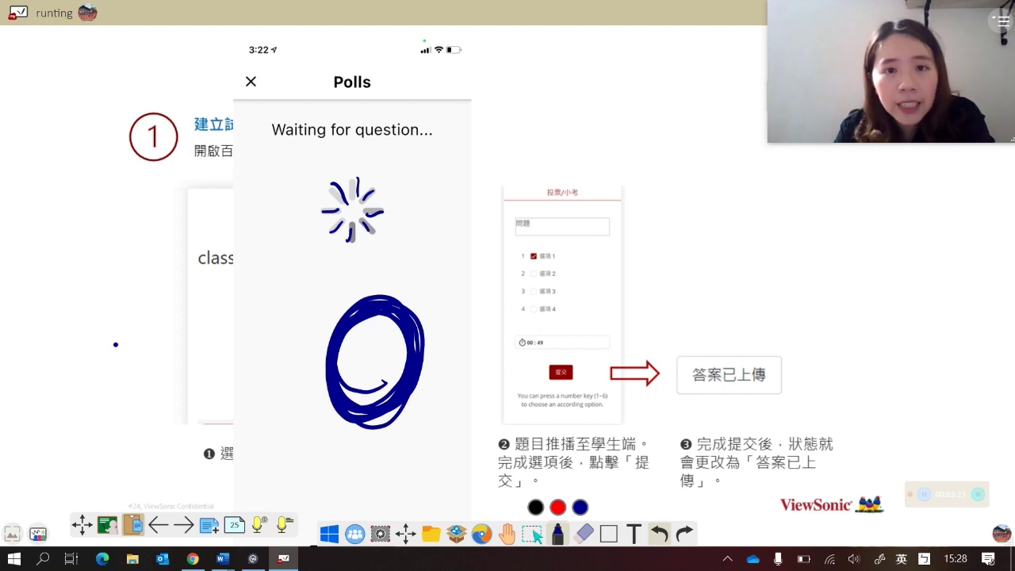
Reopen the poll/quiz tool to view the saved 1+1=? question, and close it again.
left_click(458, 536)
left_click(571, 199)
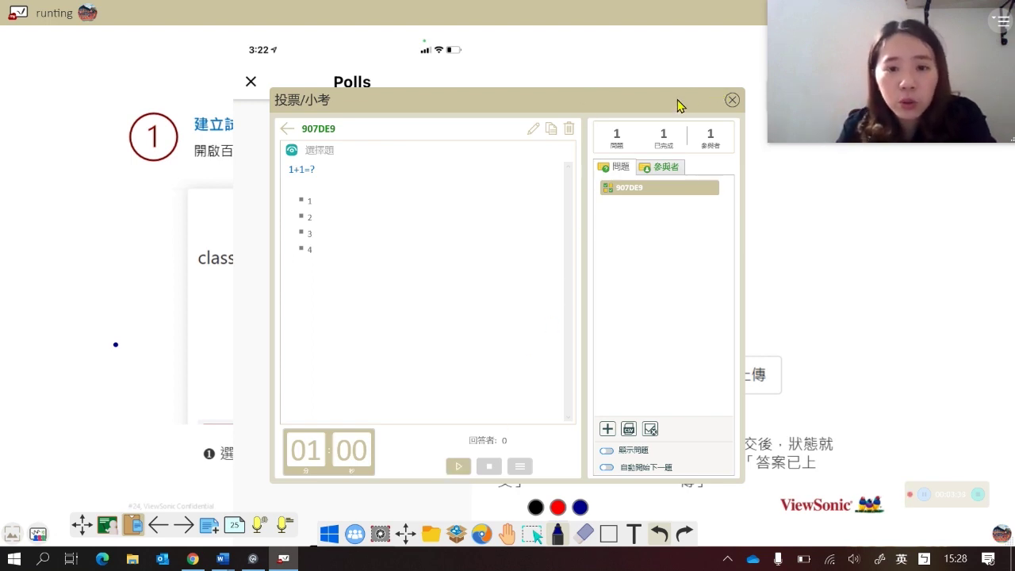
left_click(732, 100)
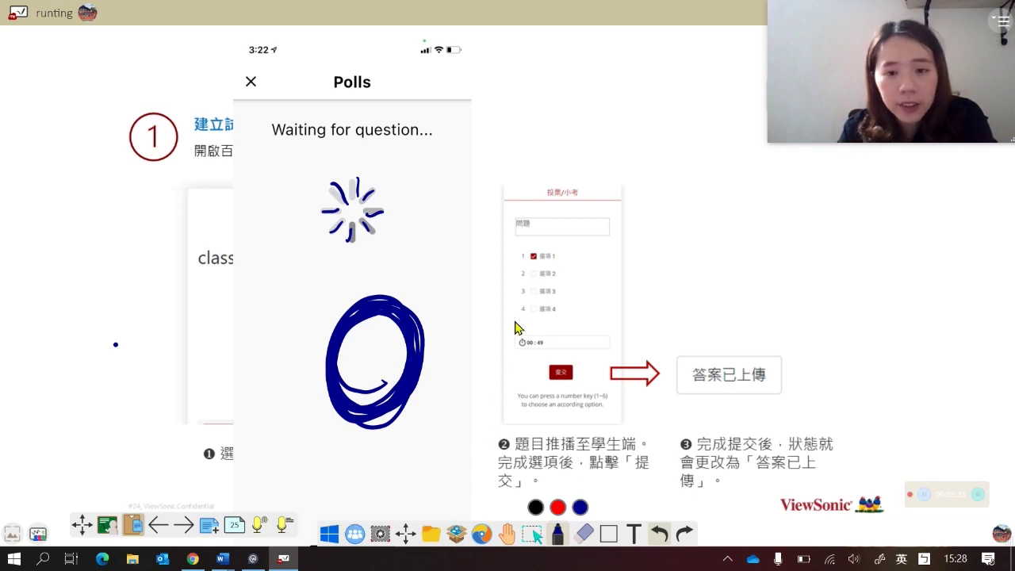
Zoom in on the slide's student answer form and the 答案已上傳 confirmation.
left_click(586, 295)
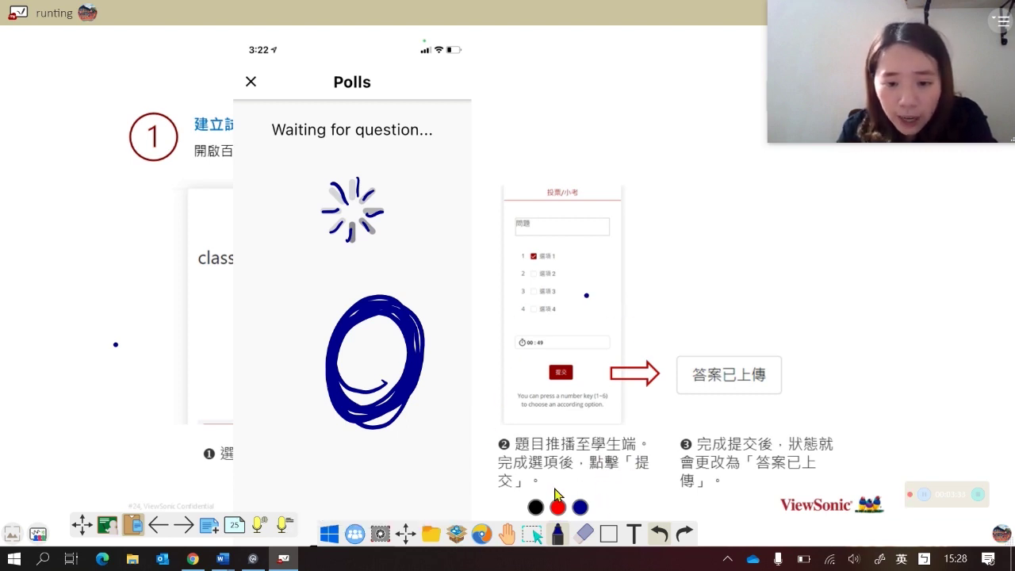
scroll(559, 392, "up", 1)
scroll(557, 398, "up", 2)
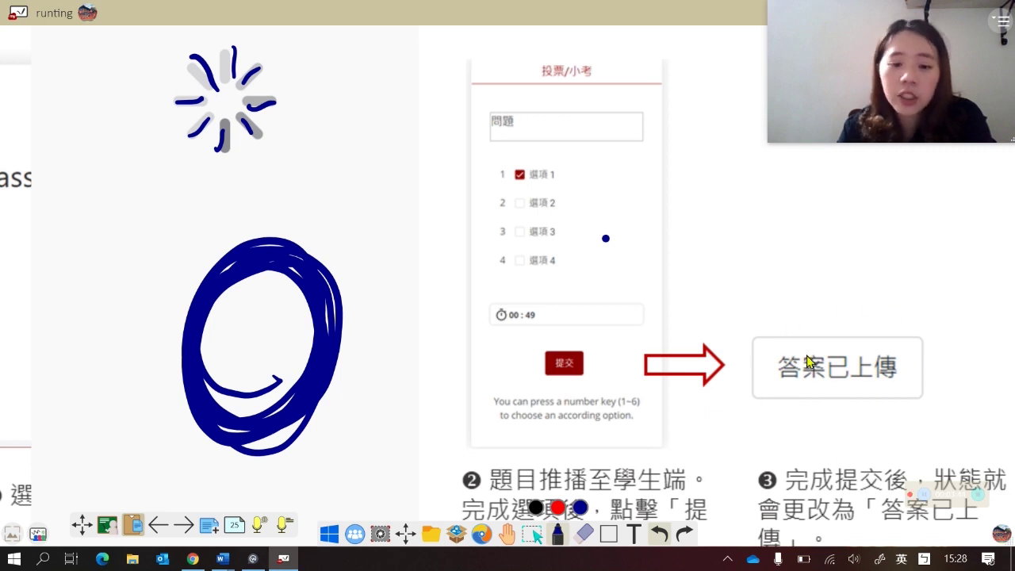
Bring up the poll/quiz tool again and start asking the 1+1=? question.
left_click(457, 534)
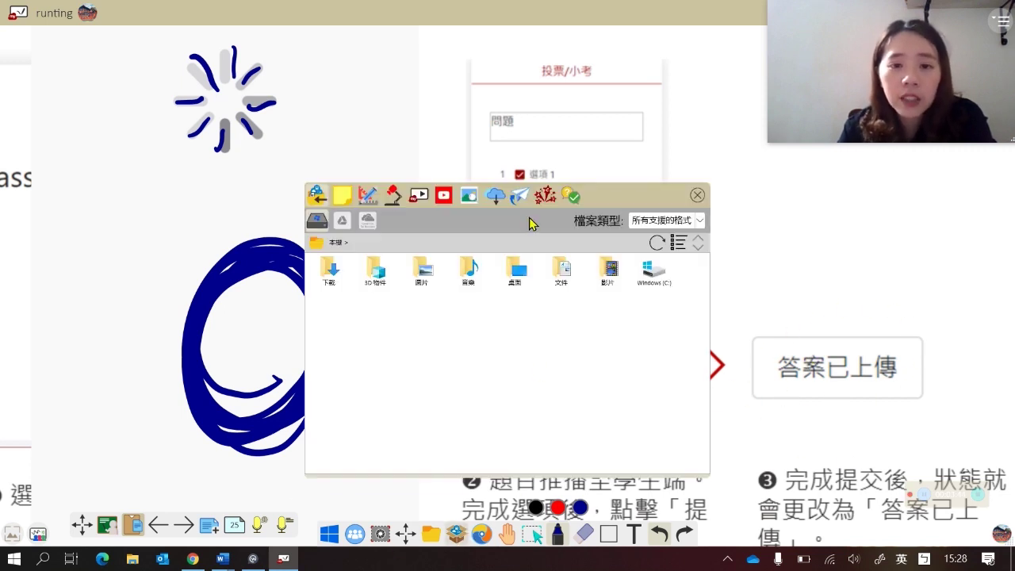
left_click(566, 198)
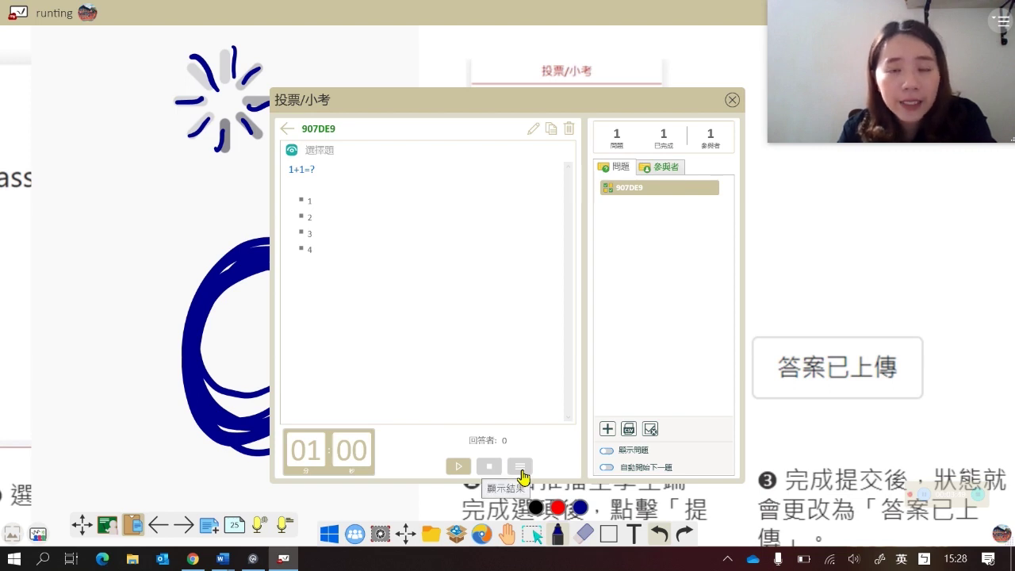
left_click(458, 468)
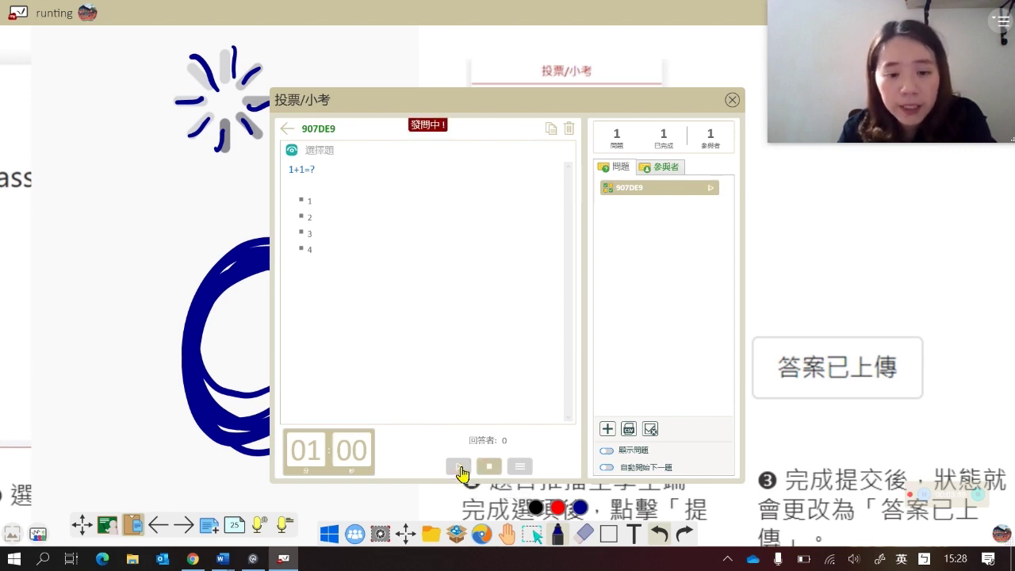
Move the quiz window aside to expose the student answer form, stop the running question, and display its results.
left_click_drag(612, 90, 342, 68)
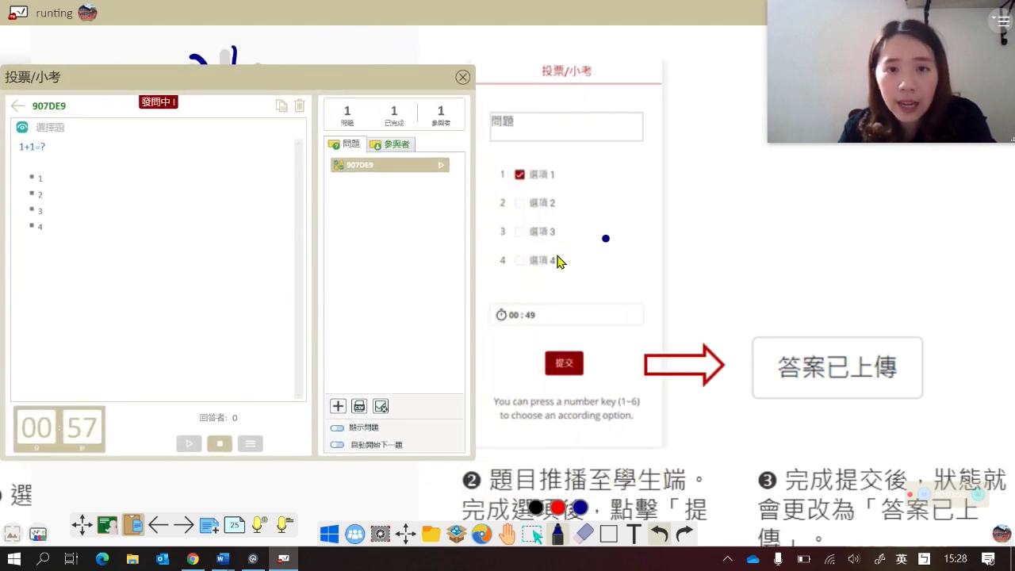
left_click_drag(358, 74, 541, 75)
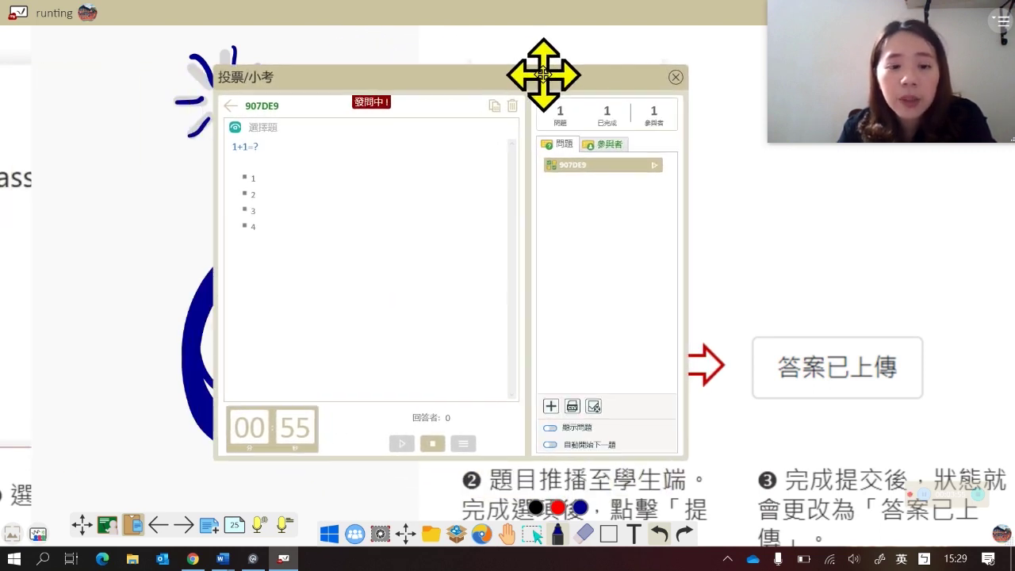
left_click(433, 444)
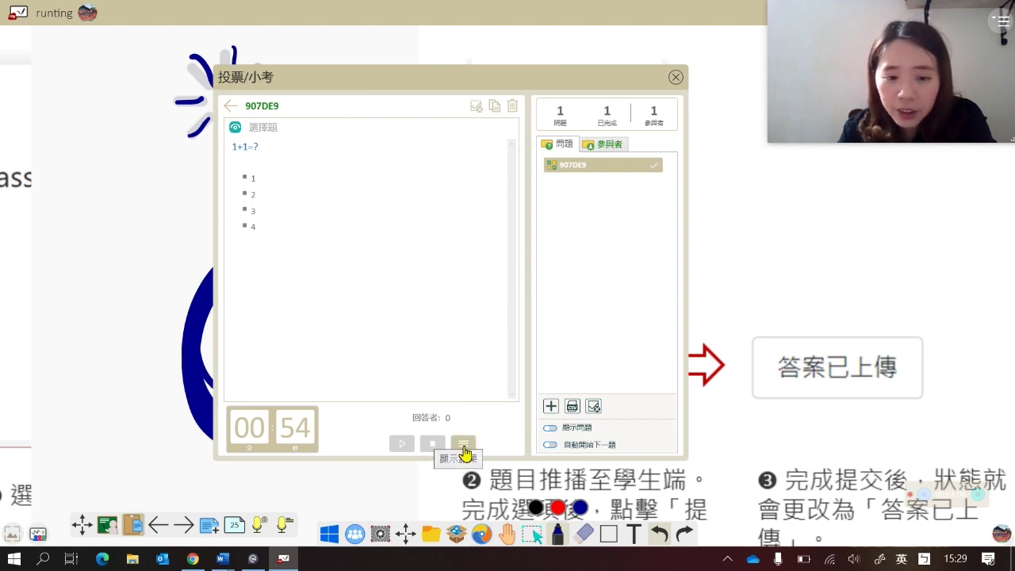
left_click(462, 446)
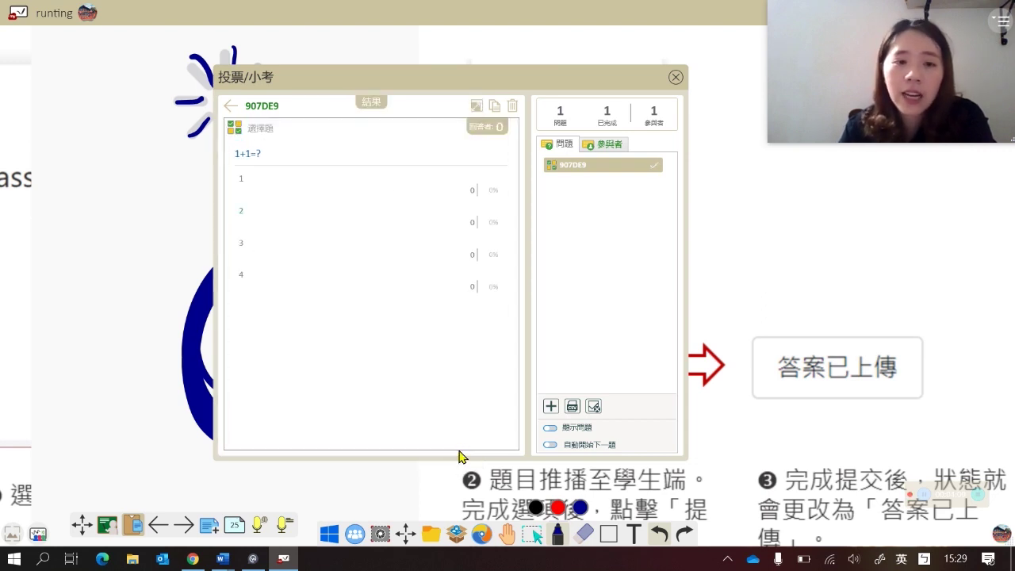